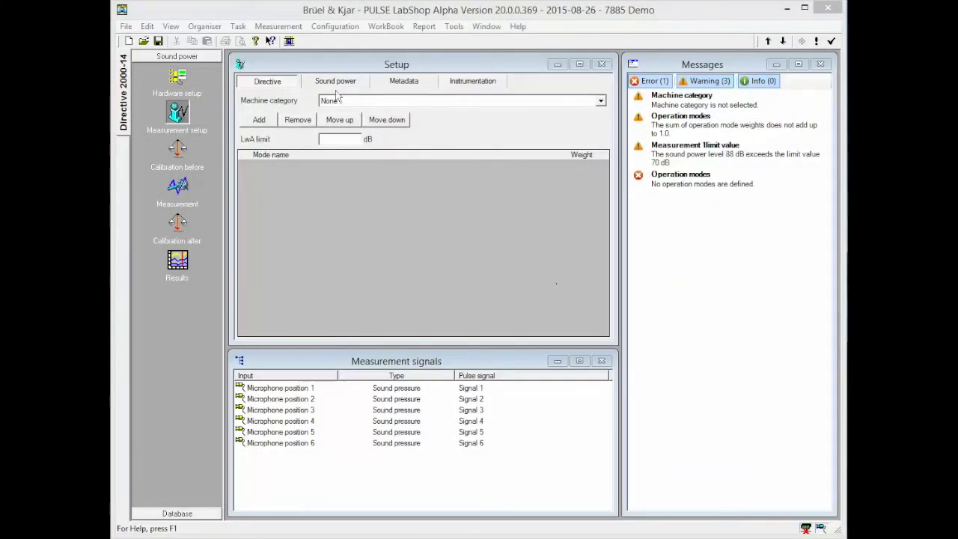
Review the standard, machine-under-test and instrumentation settings, then return to the directive settings.
left_click(297, 84)
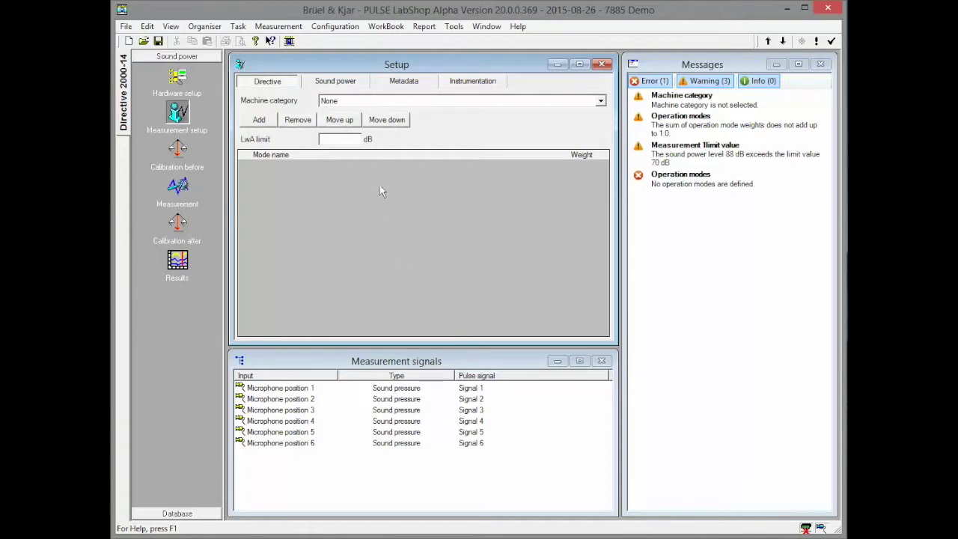
left_click(356, 86)
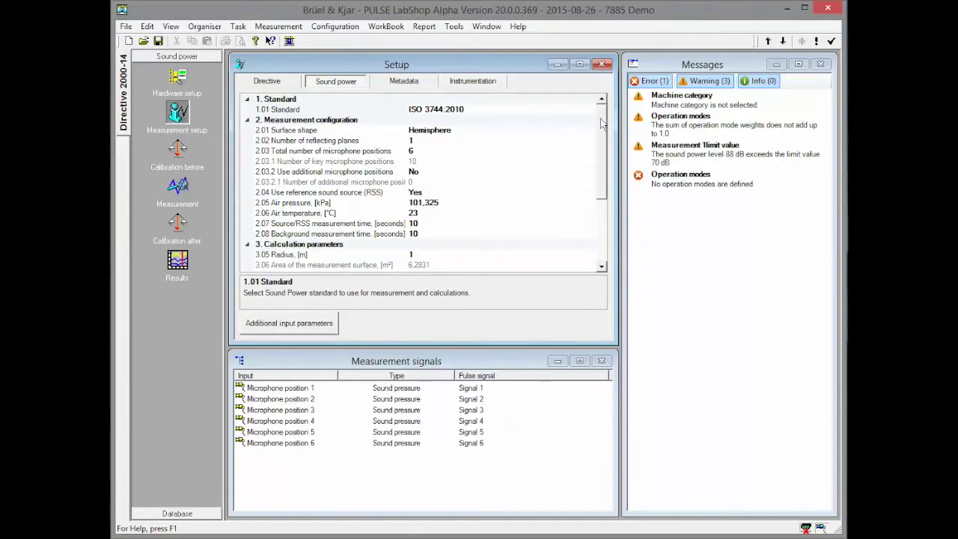
mouse_move(609, 126)
left_mouse_down()
mouse_move(606, 196)
mouse_move(607, 120)
left_mouse_up()
left_click(423, 84)
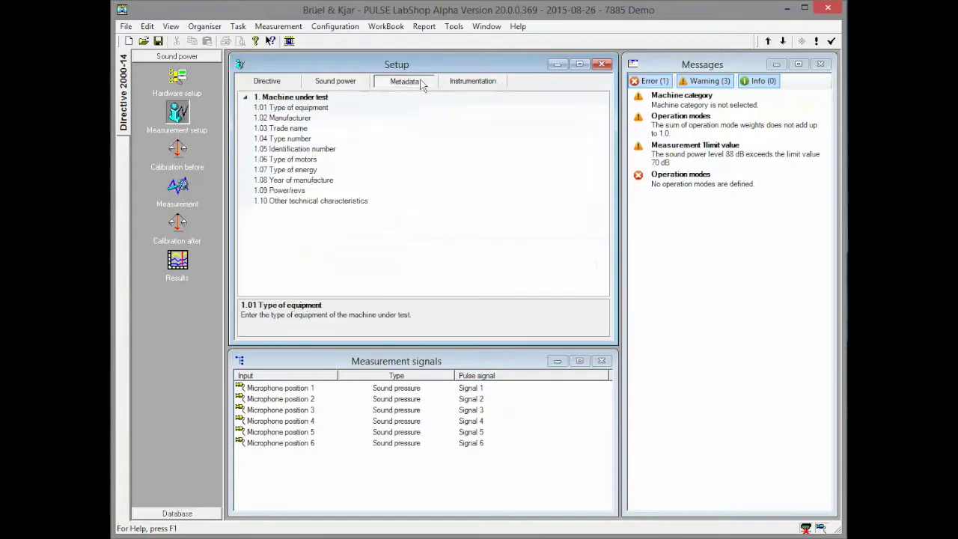
left_click(462, 84)
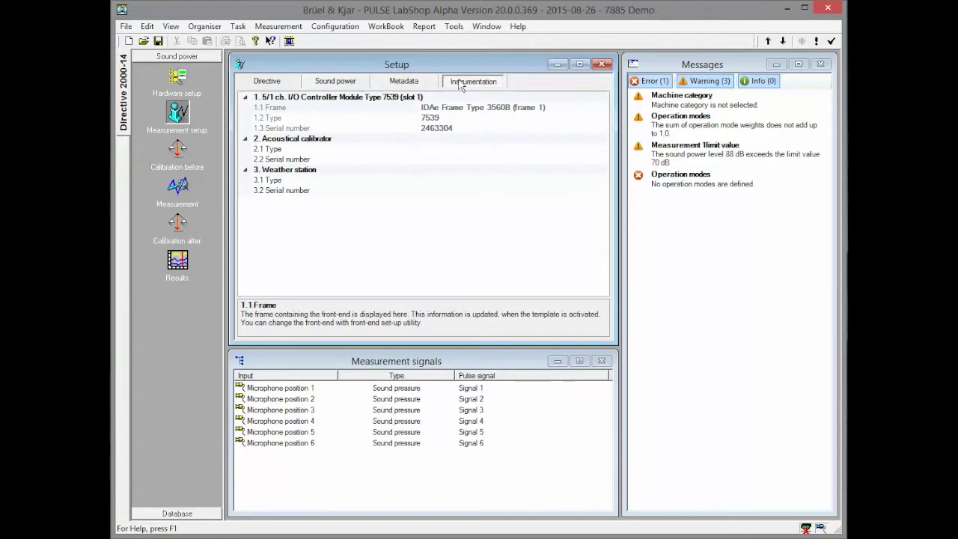
left_click(274, 87)
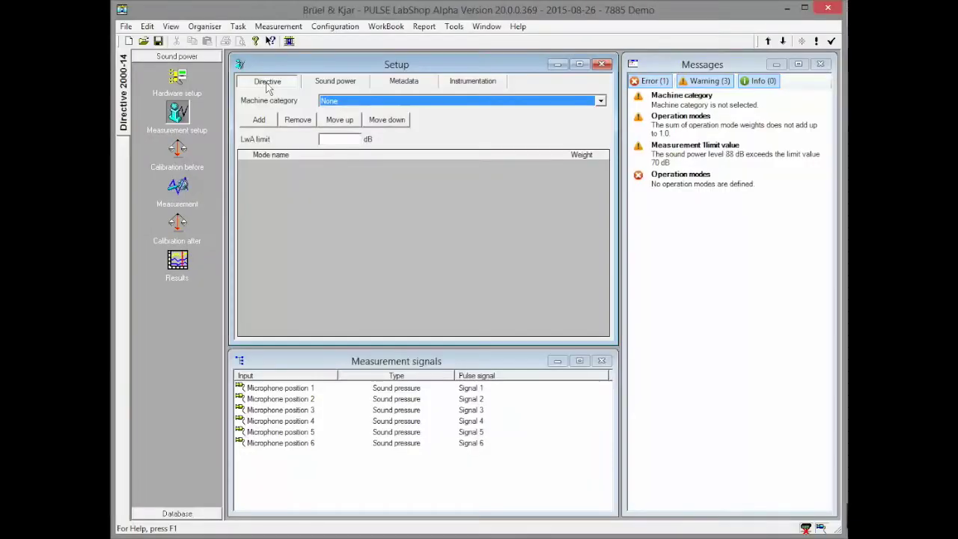
Set Machine category to 'Lift trucks, combustion-engine driven, counterbalanced'.
left_click(601, 100)
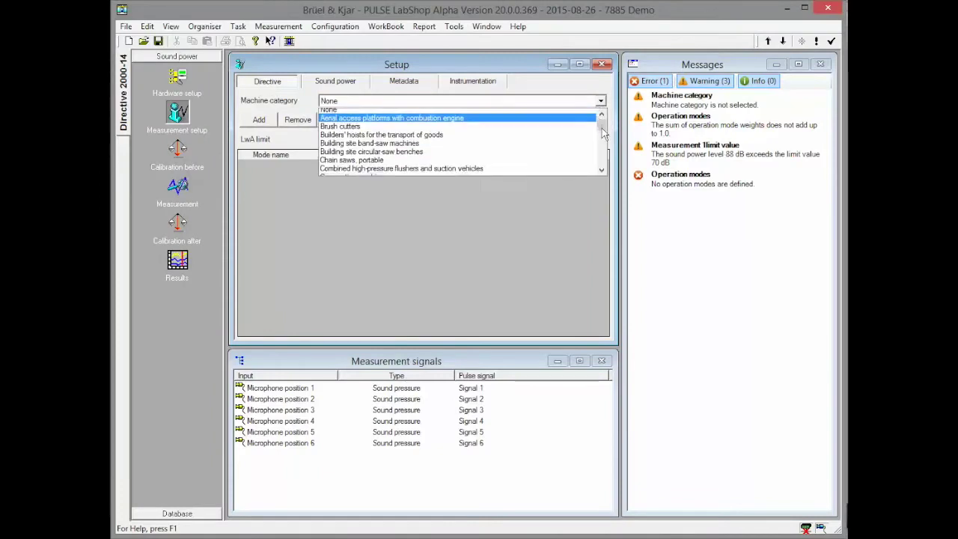
left_click_drag(603, 132, 603, 145)
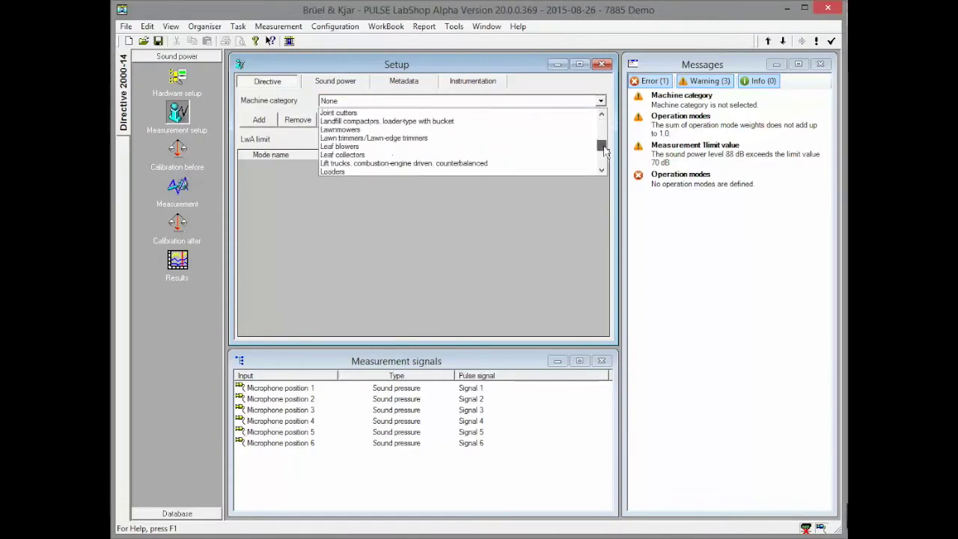
left_click(477, 164)
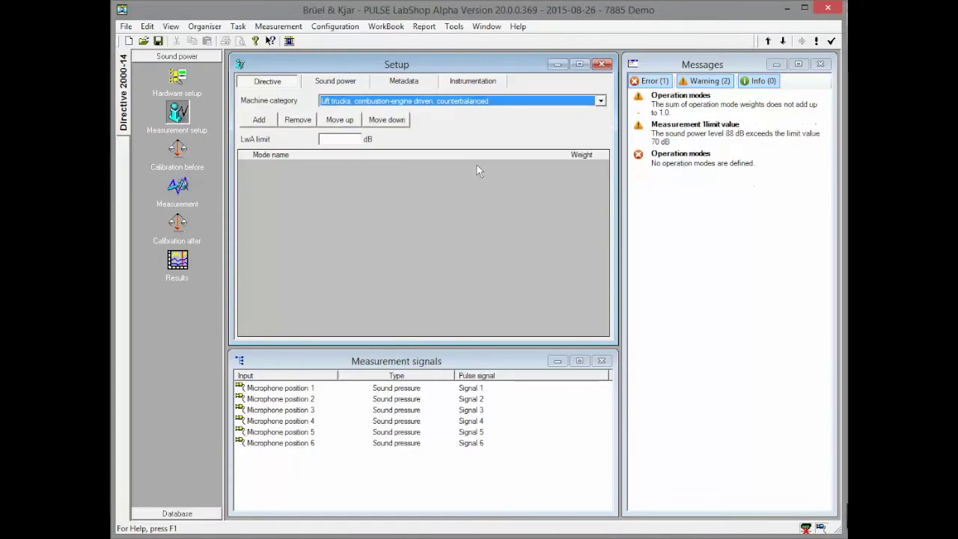
Add a Lifting operation mode with weight 0,3.
left_click(249, 123)
left_click(278, 170)
left_click(291, 170)
type("Lifting")
key("Return")
left_click(586, 167)
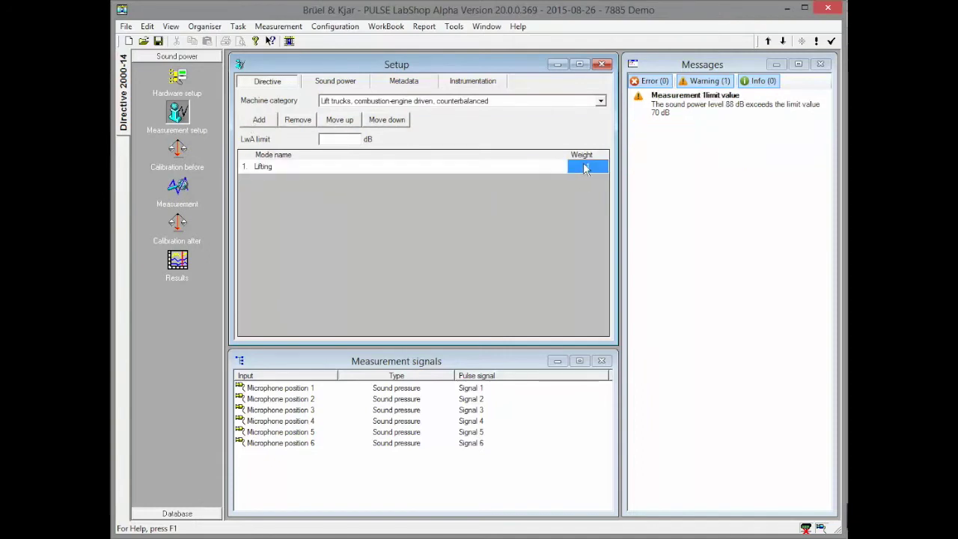
left_click(586, 167)
type("0,3")
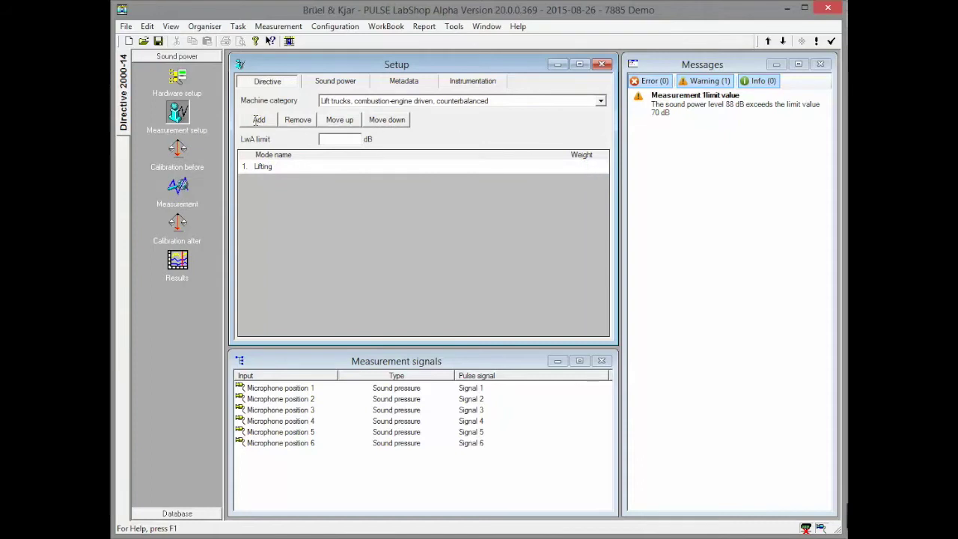
key("Return")
Add a Driving operation mode with weight 0,7.
left_click(272, 182)
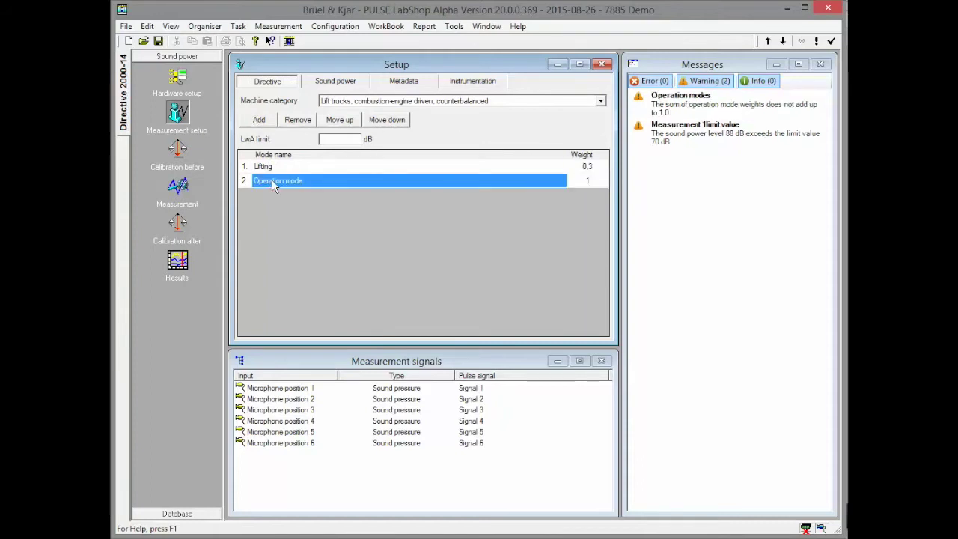
left_click(274, 185)
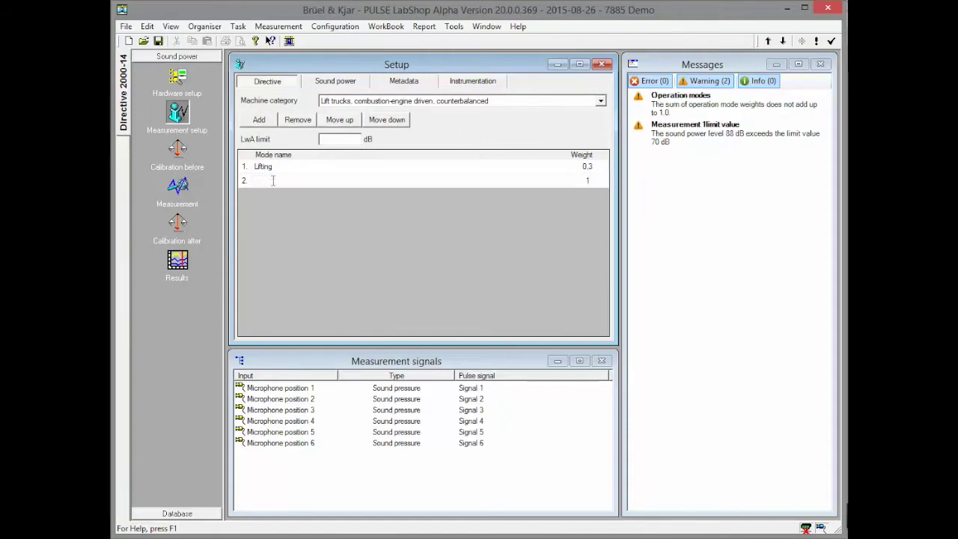
key("Delete")
type("Driving")
left_click(594, 179)
type("0,7")
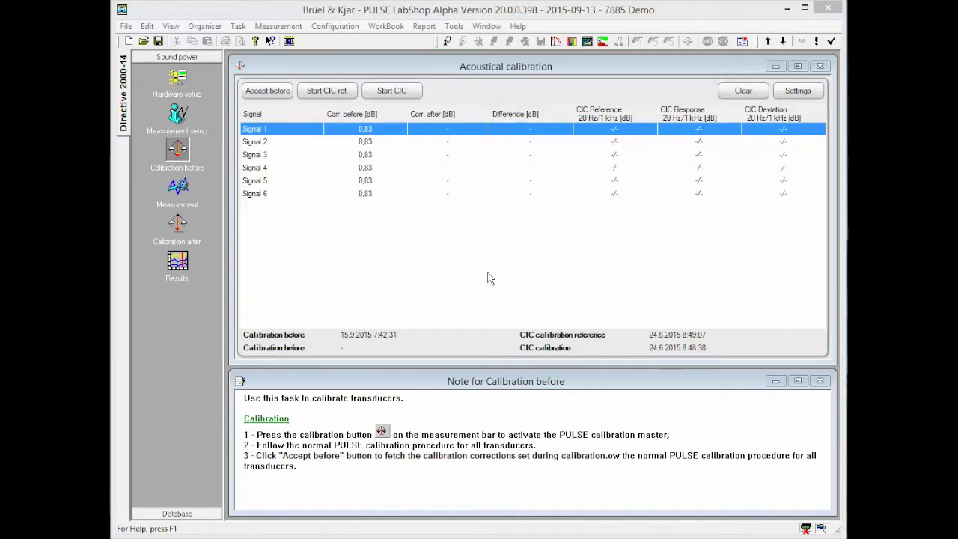
Accept the before and after calibrations, giving 0,17 and 0,21 dB corrections.
left_click(283, 95)
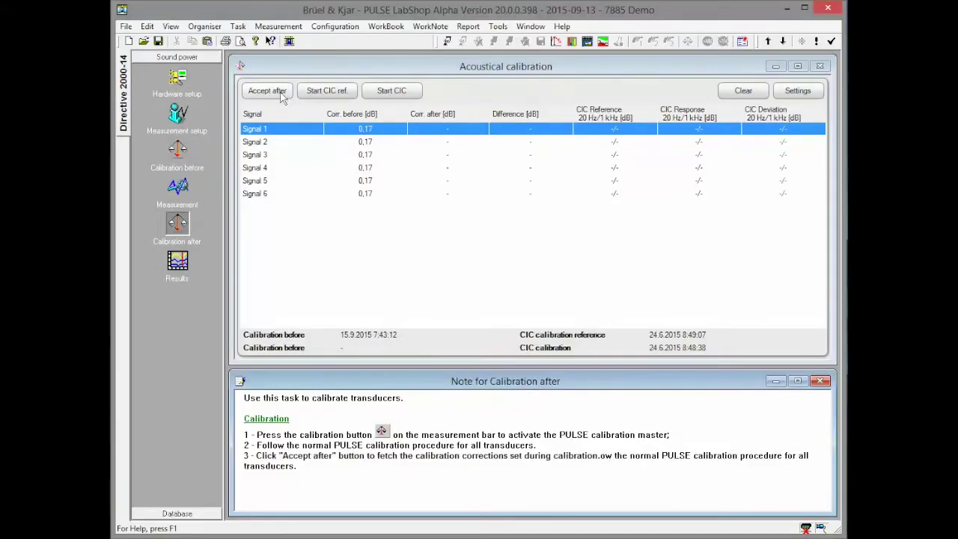
left_click(267, 91)
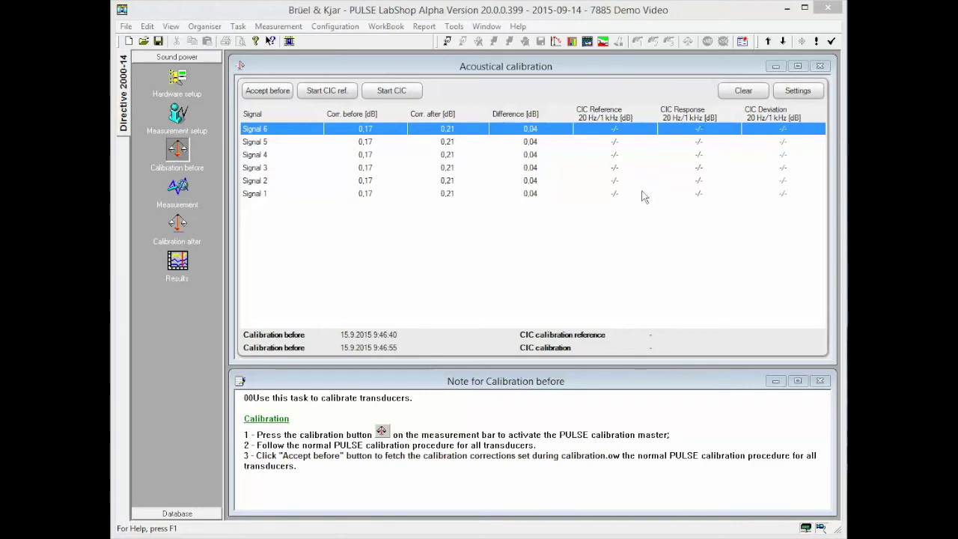
Check the CIC settings unchanged, then run the CIC reference and CIC response measurements.
left_click(796, 93)
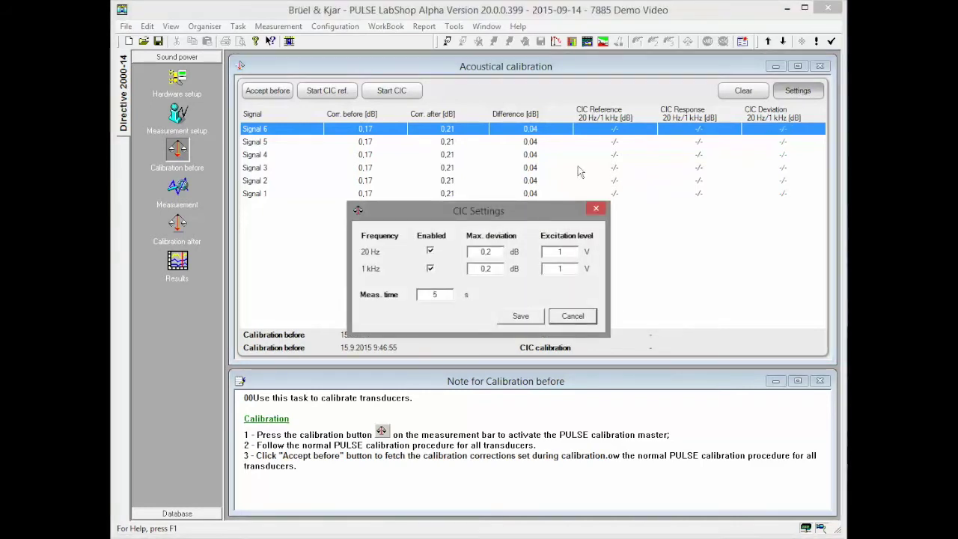
left_click(597, 212)
left_click(337, 92)
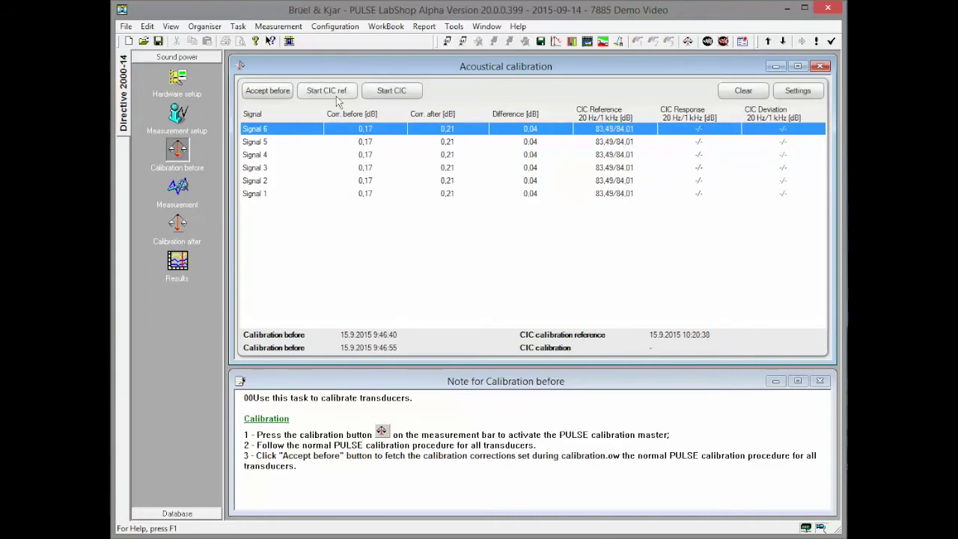
left_click(378, 94)
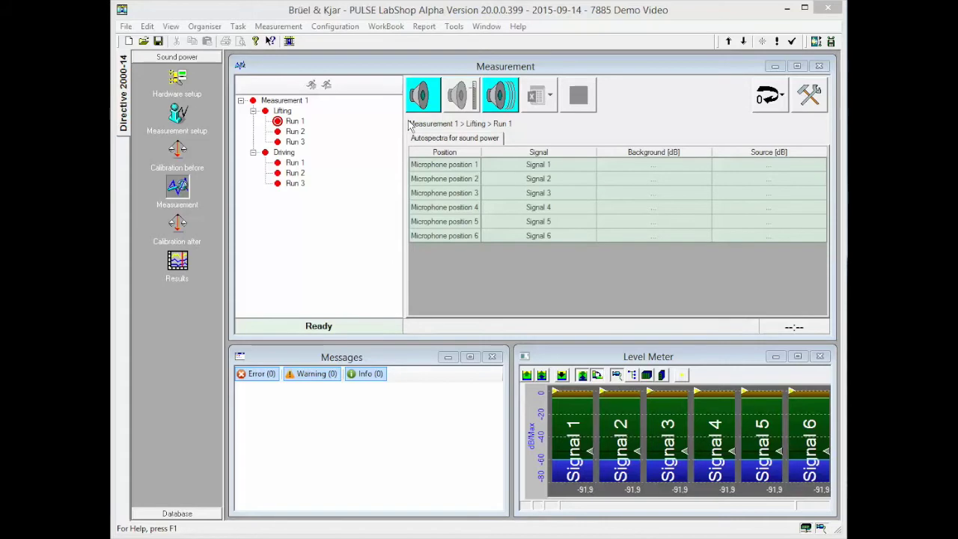
Measure background noise, then source levels for Lifting and Driving runs 1–3.
left_click(421, 96)
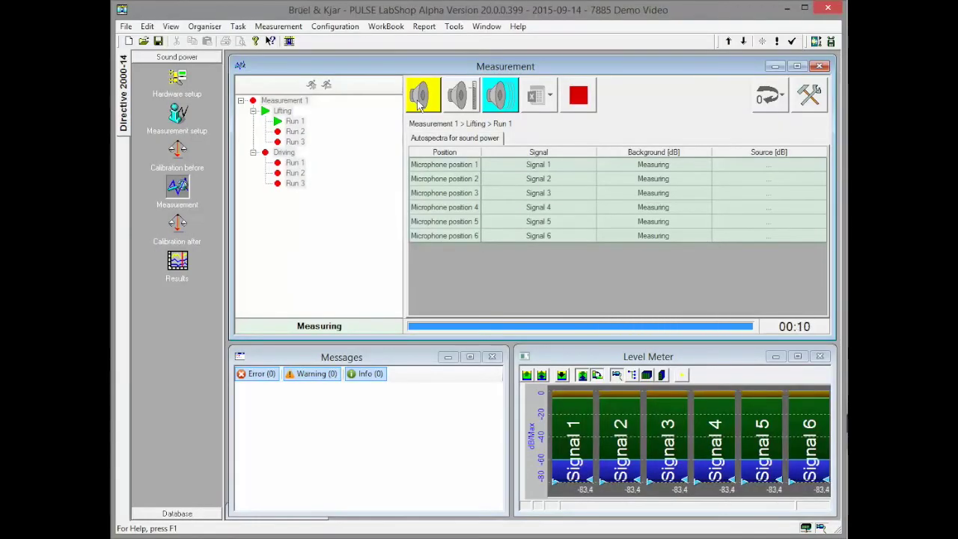
left_click(514, 98)
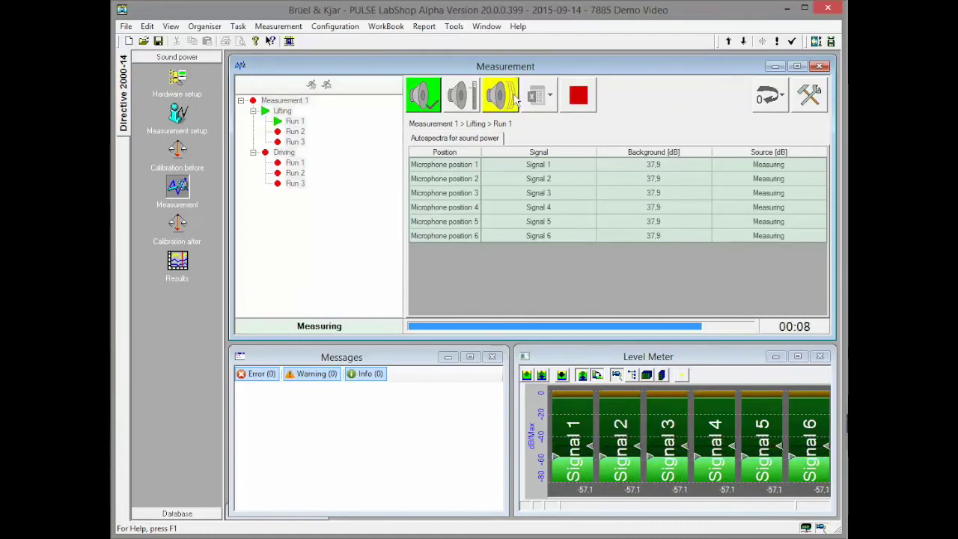
left_click(492, 105)
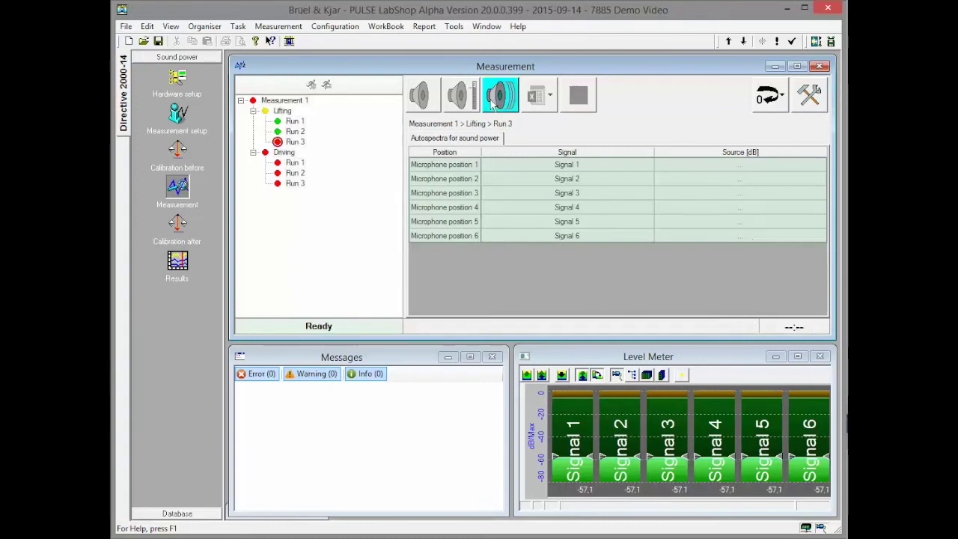
left_click(492, 105)
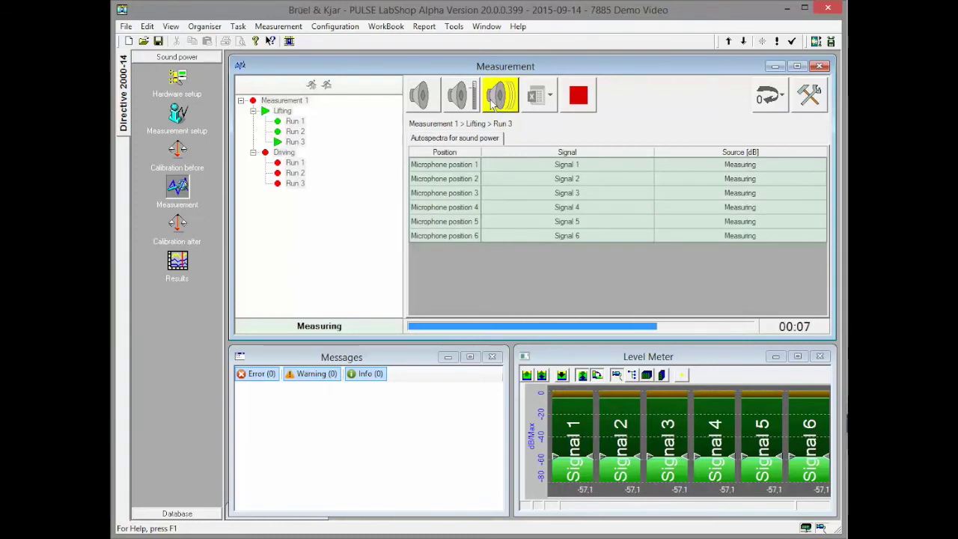
left_click(492, 105)
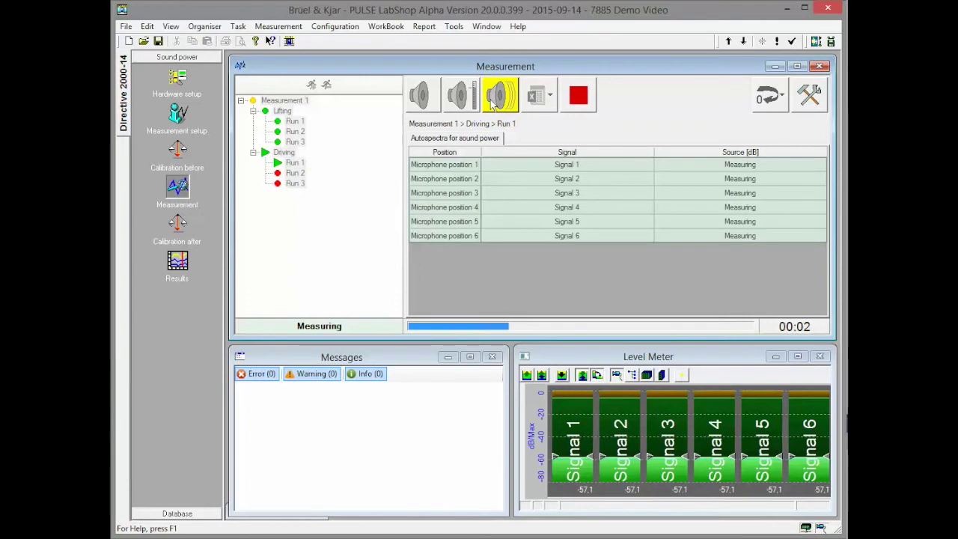
left_click(491, 105)
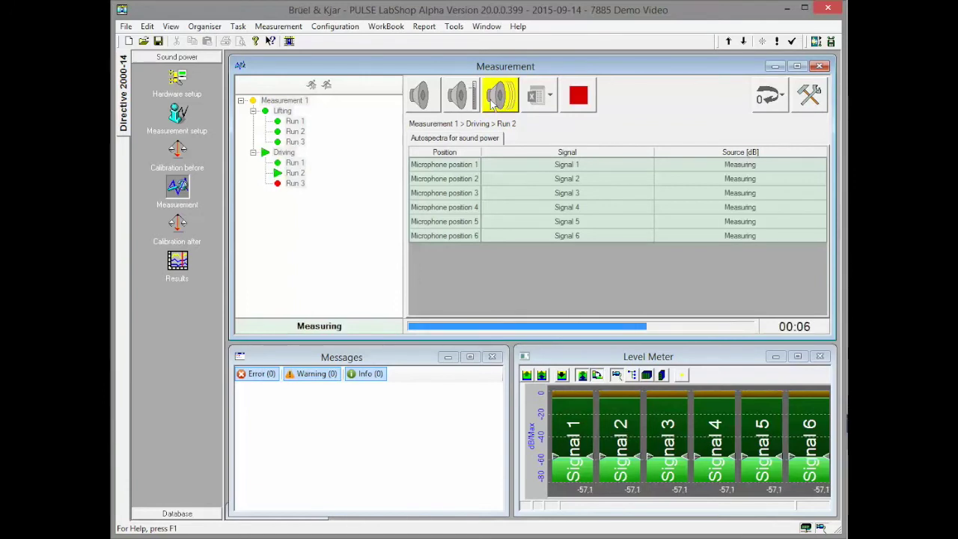
left_click(492, 105)
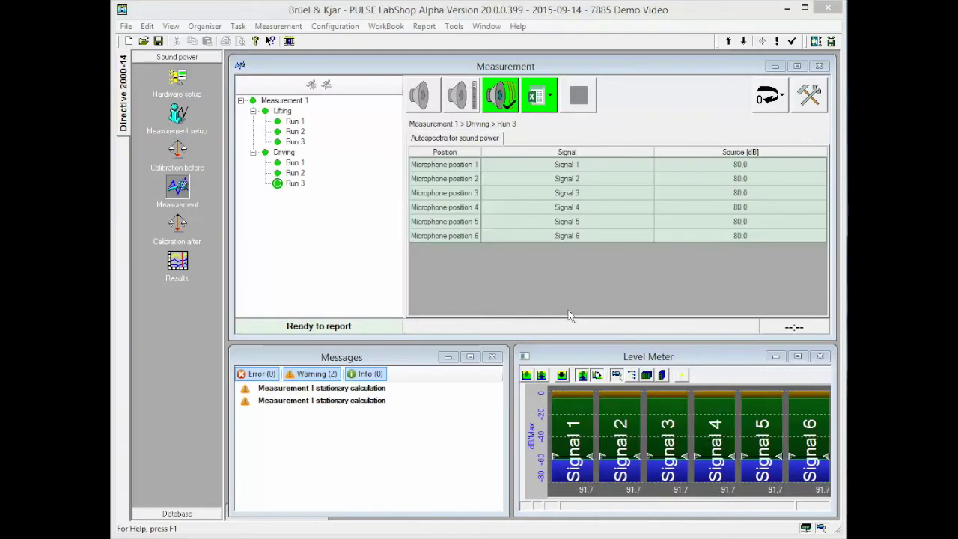
Register the Directive 2000-14 EC Basic and Full templates and create a report from Directive 2000-14 EC Full.xltx.
left_click(808, 109)
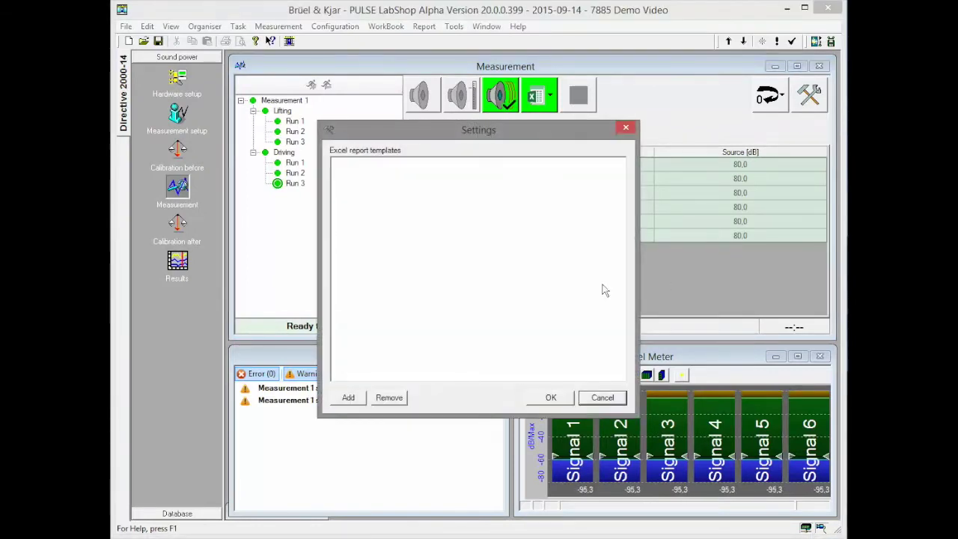
left_click(348, 397)
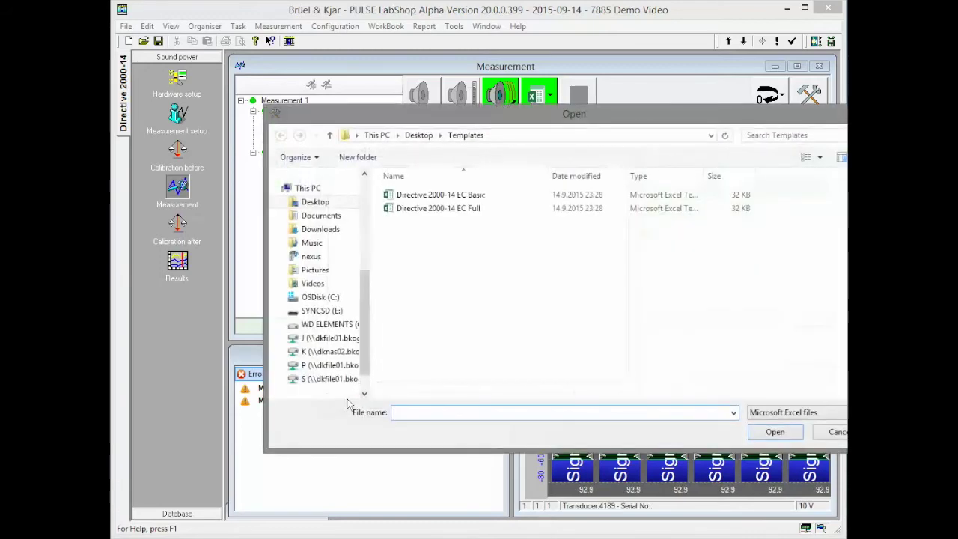
left_click(417, 211)
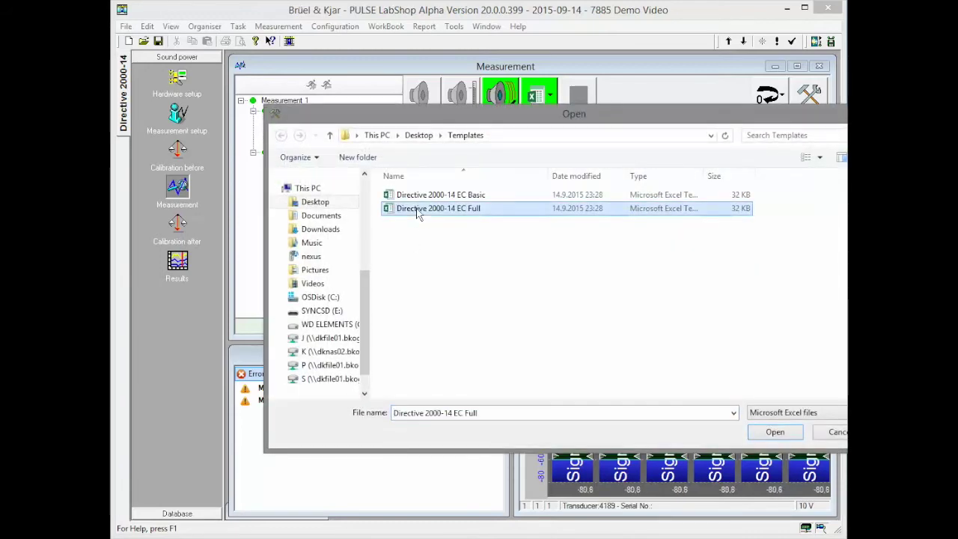
key("ctrl+a")
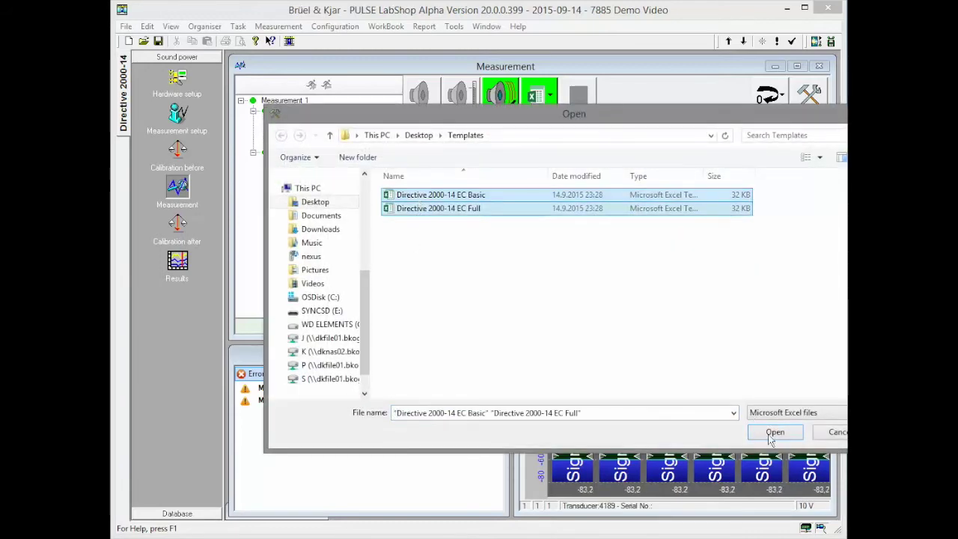
left_click(774, 433)
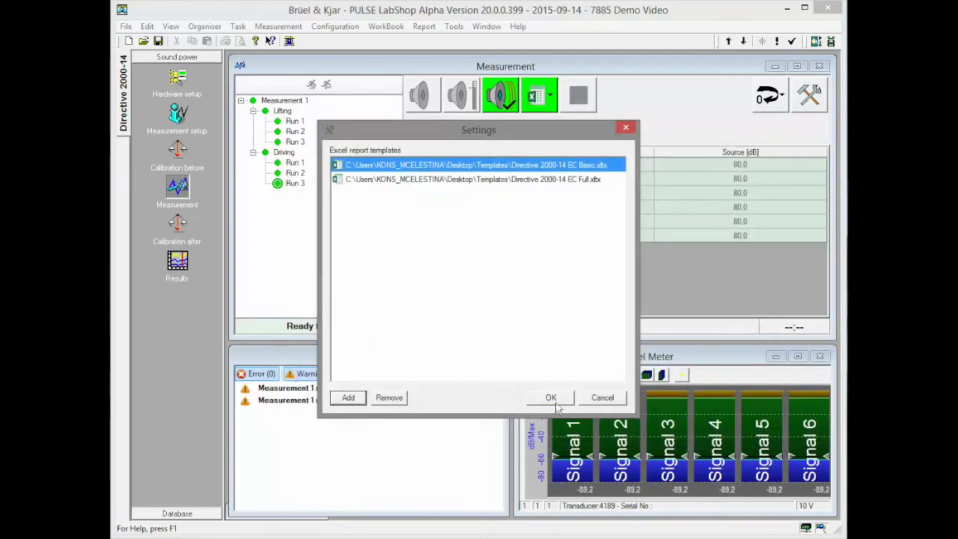
left_click(552, 397)
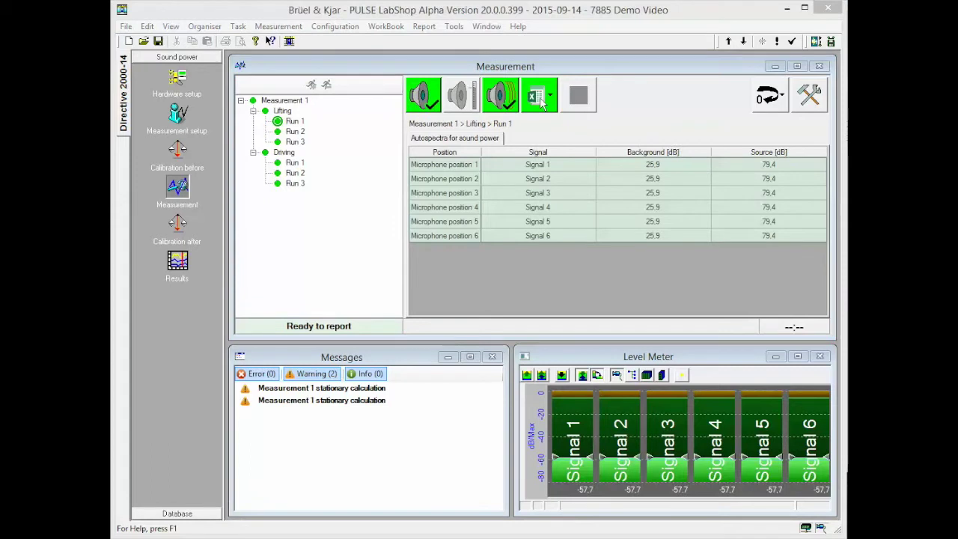
left_click(542, 100)
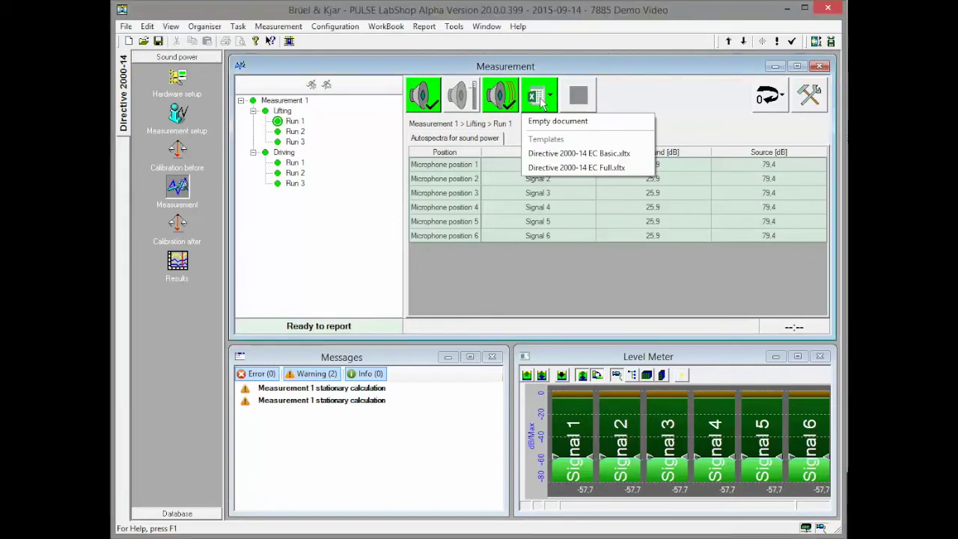
left_click(558, 171)
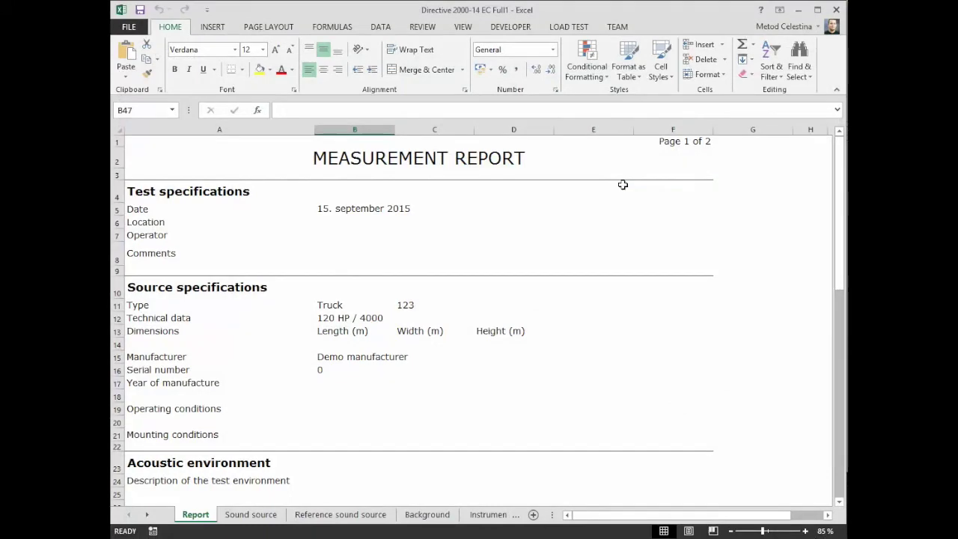
Scroll down through the Report sheet of the Excel Measurement Report.
left_click_drag(840, 206, 840, 438)
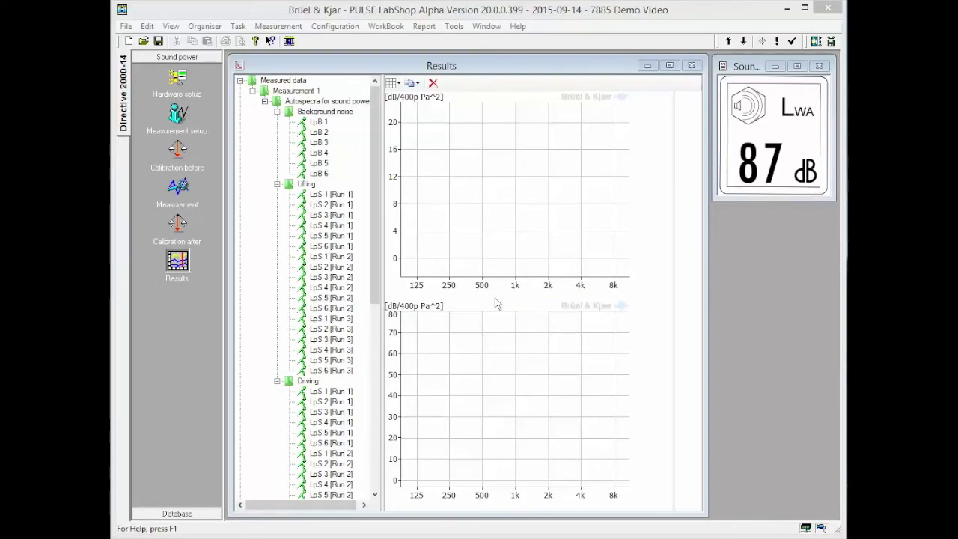
Change the graph grid to two side-by-side graphs, then to two stacked graphs.
left_click_drag(374, 169, 364, 374)
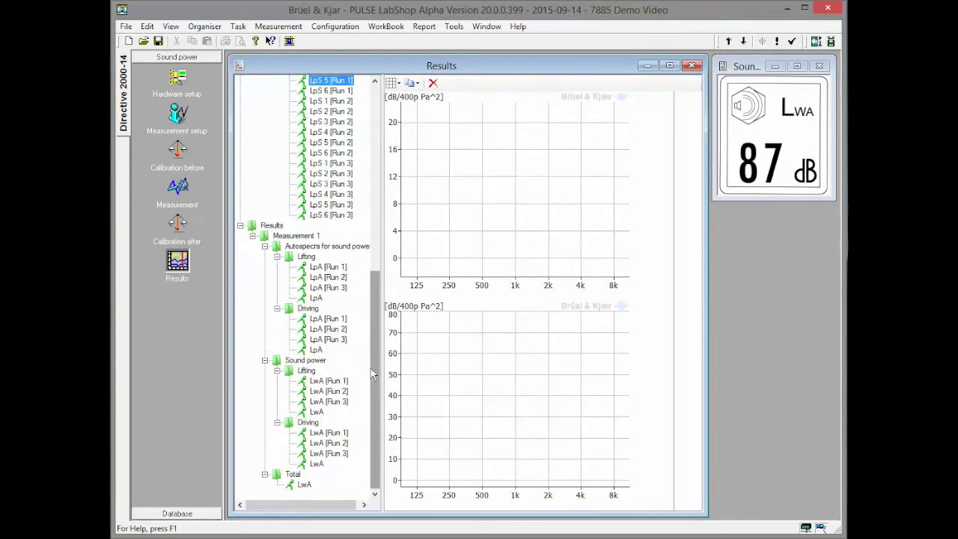
left_click_drag(372, 375, 358, 176)
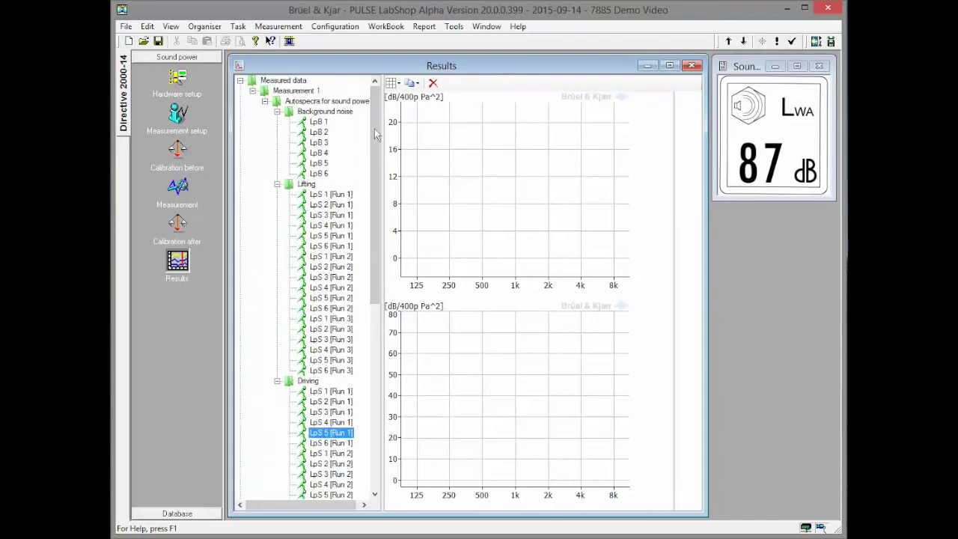
left_click(400, 84)
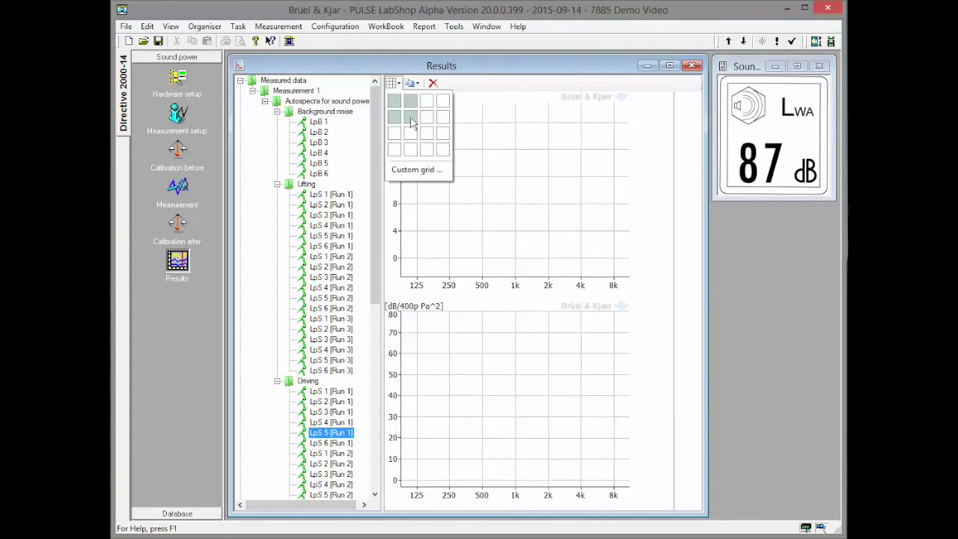
left_click(416, 111)
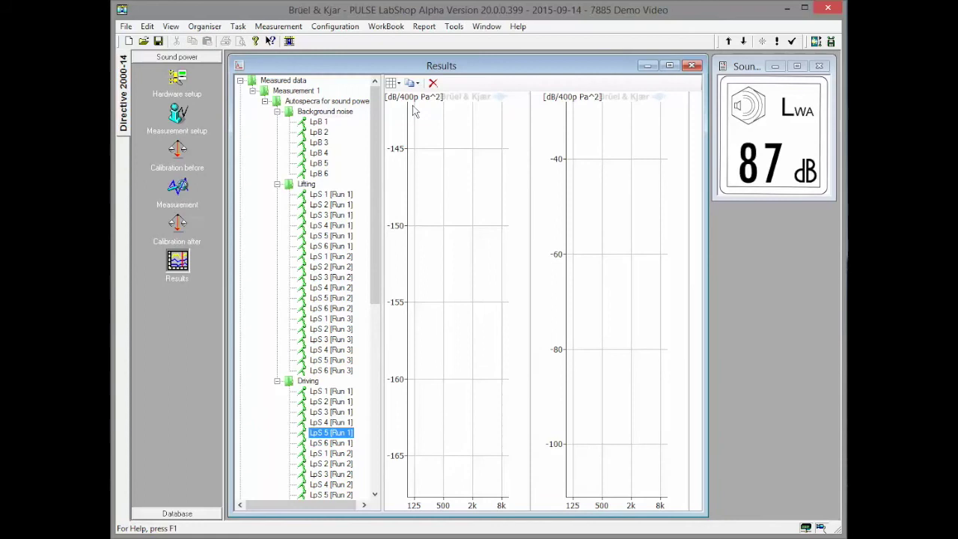
left_click(393, 83)
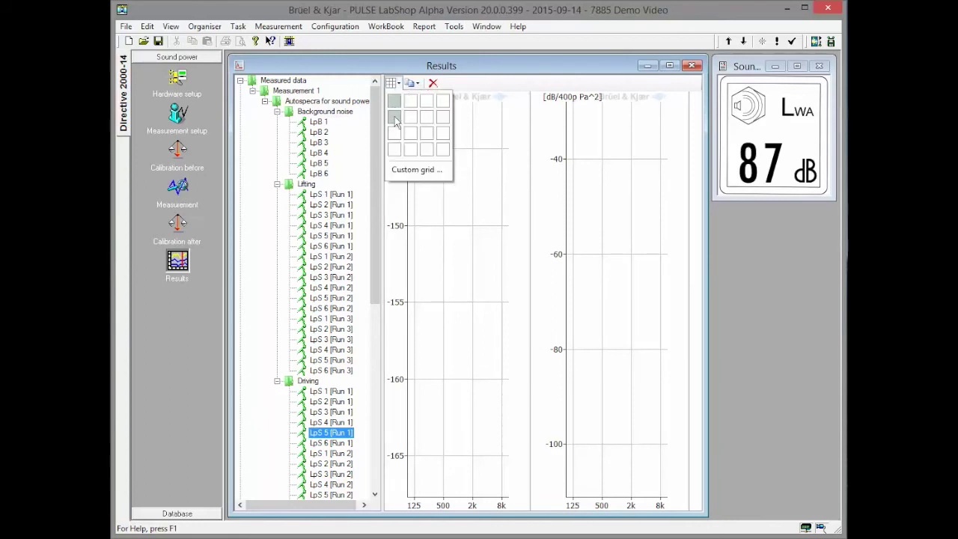
left_click(395, 120)
Plot the Background noise spectrum in the top graph and Lifting spectra below.
left_click_drag(303, 113, 338, 111)
left_click_drag(467, 133, 466, 132)
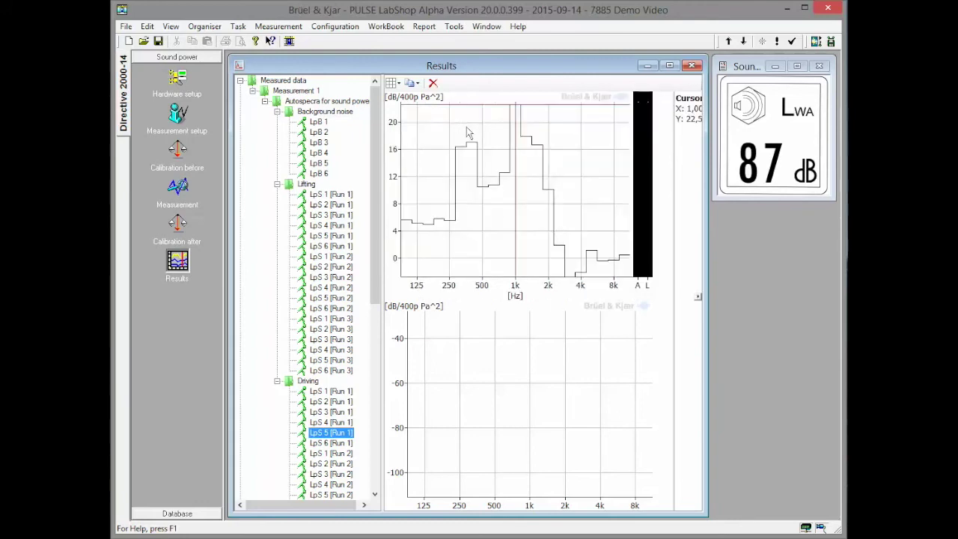
left_click_drag(306, 192, 468, 304)
left_click_drag(490, 373, 490, 371)
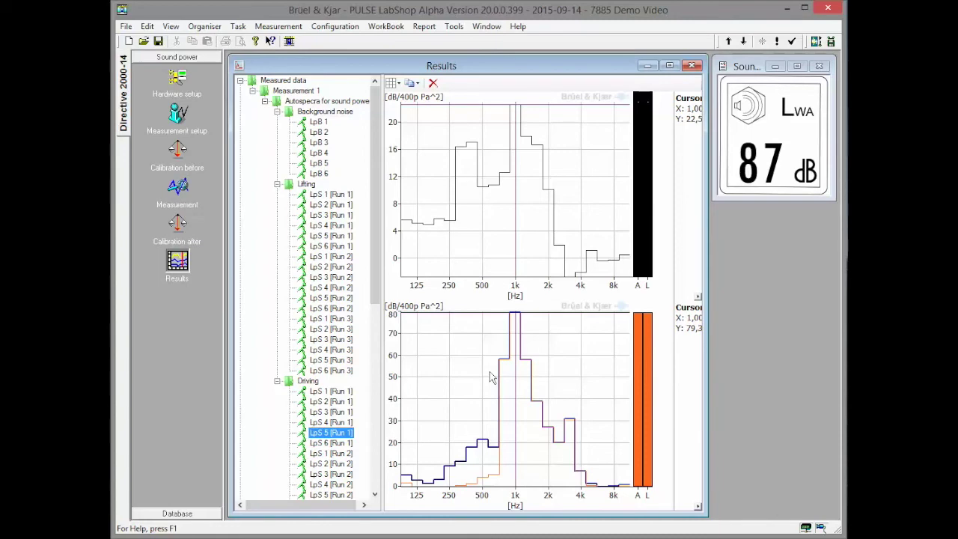
scroll(518, 293, "down", 11)
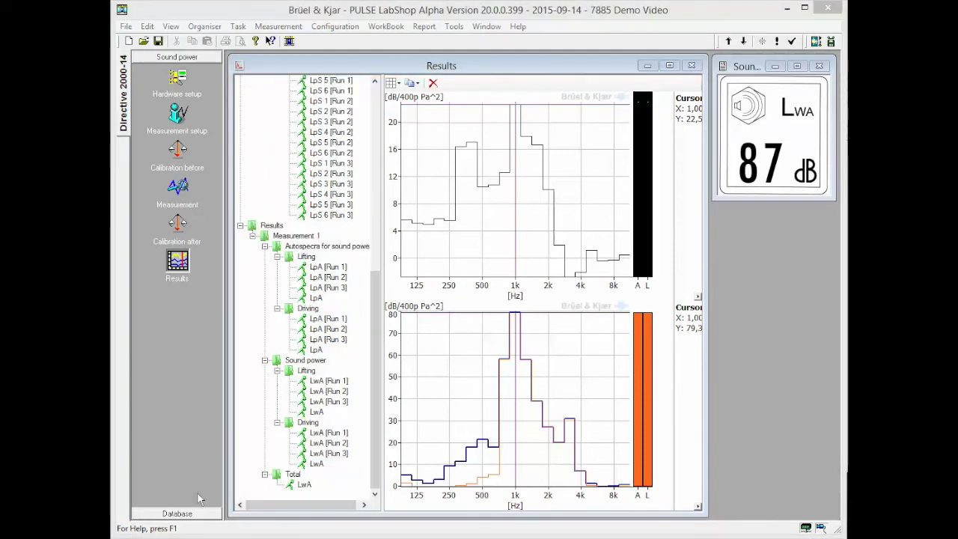
left_click(183, 514)
Add the LwA sound power results to the data list, auto-fill metadata, and save as a new run.
left_click(177, 89)
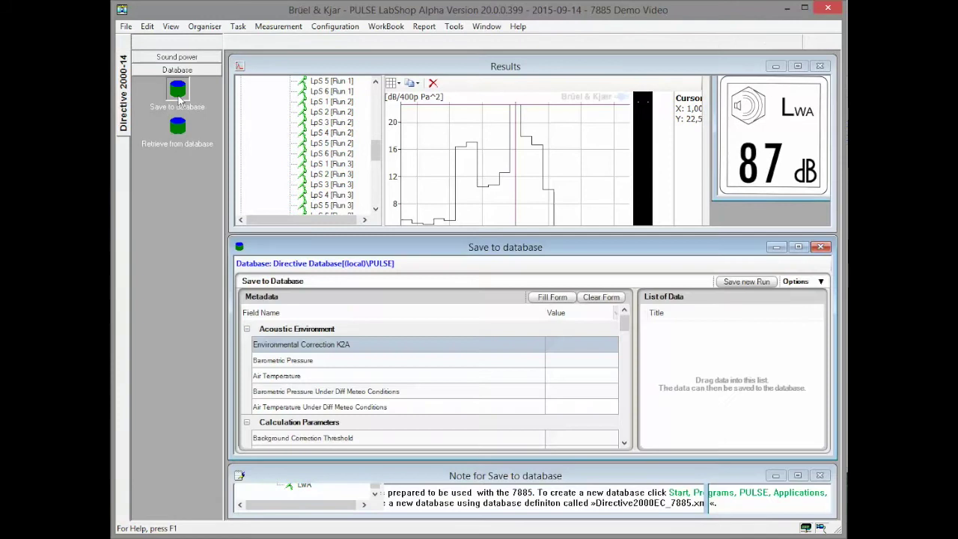
left_click_drag(375, 152, 377, 198)
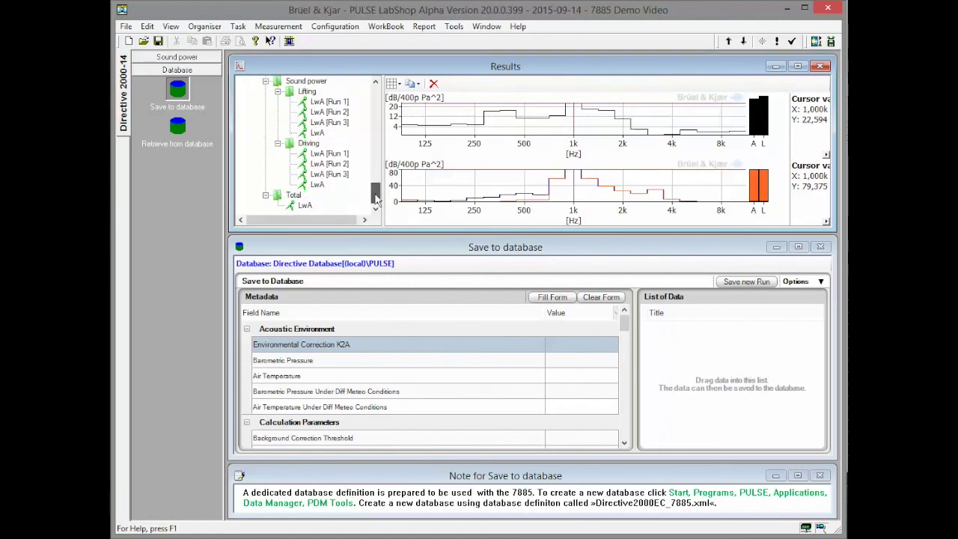
left_click_drag(307, 87, 715, 369)
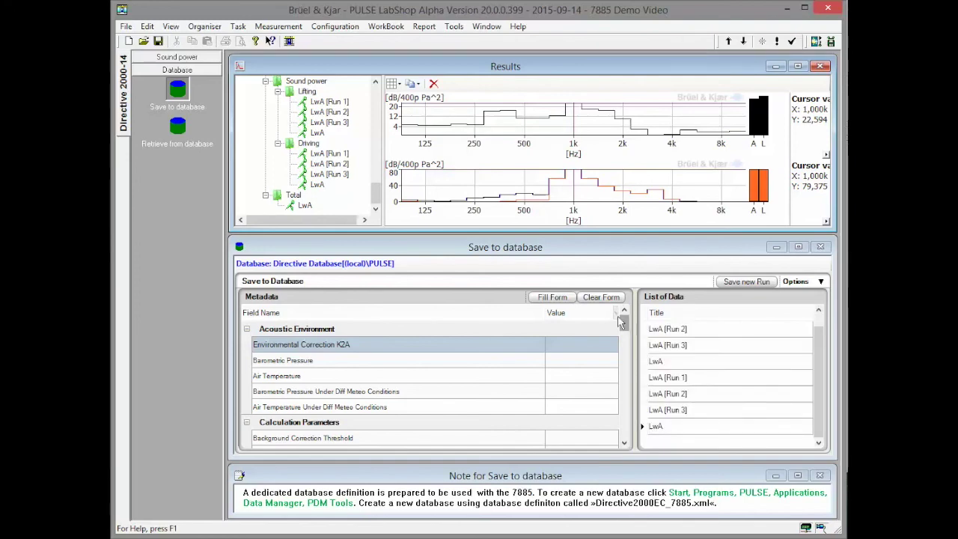
left_click(552, 298)
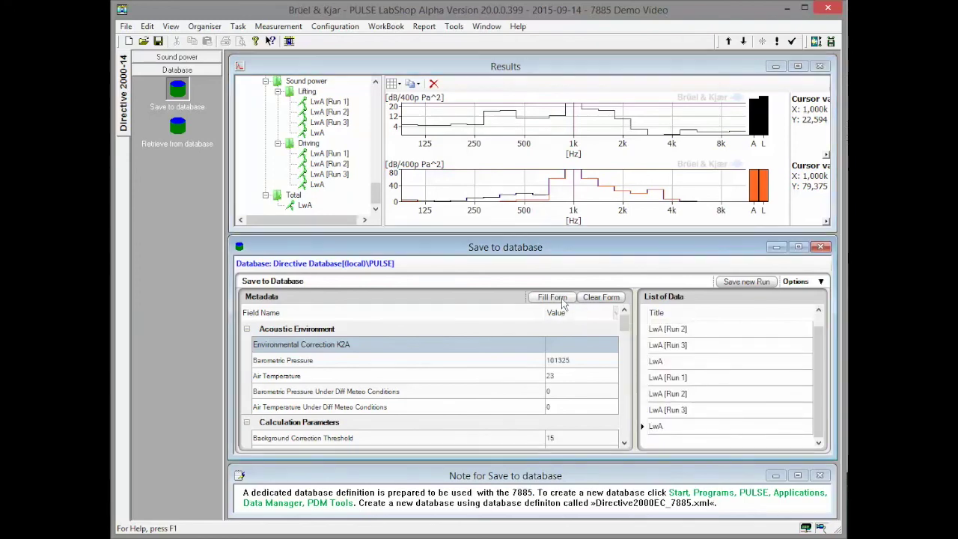
left_click_drag(623, 321, 623, 431)
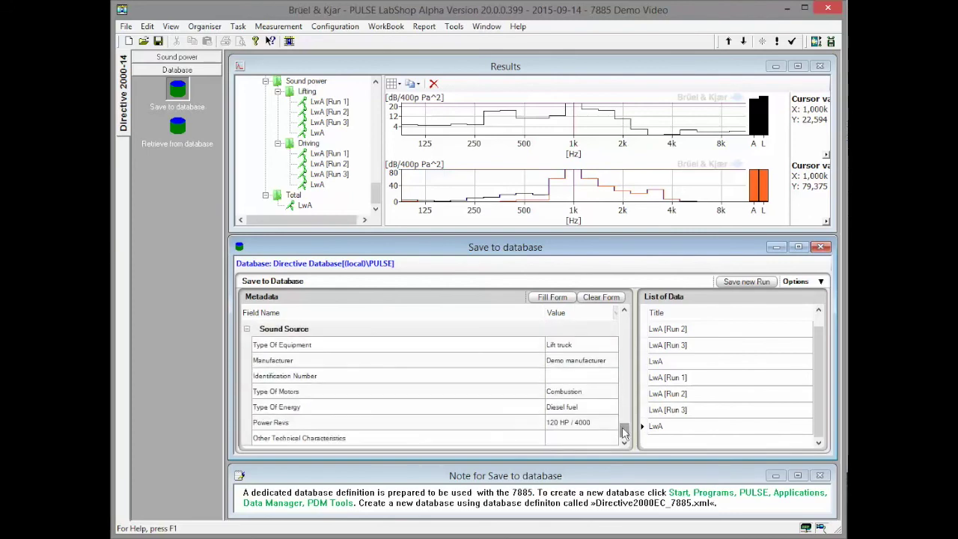
left_click(734, 285)
left_click(182, 135)
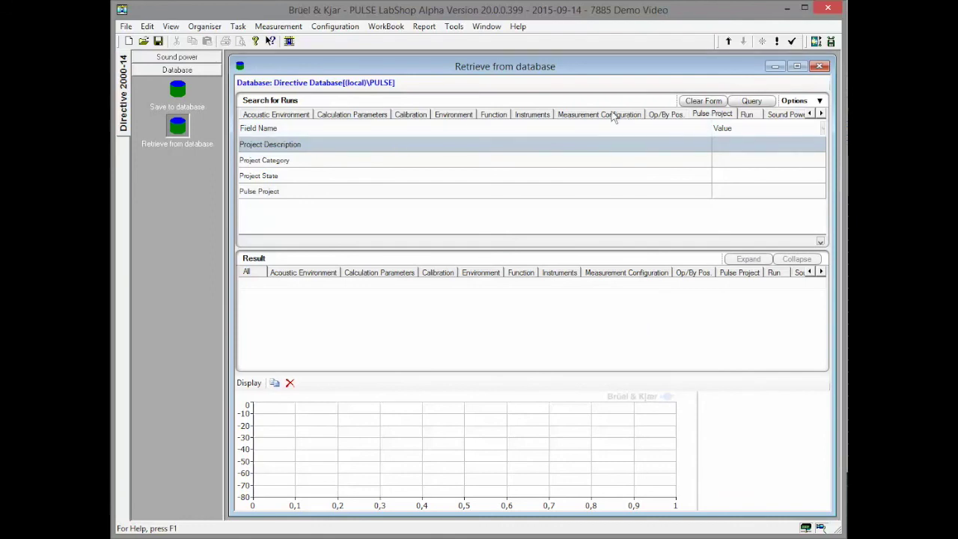
Scroll the Search for Runs tab strip right to show more search categories.
left_click(821, 114)
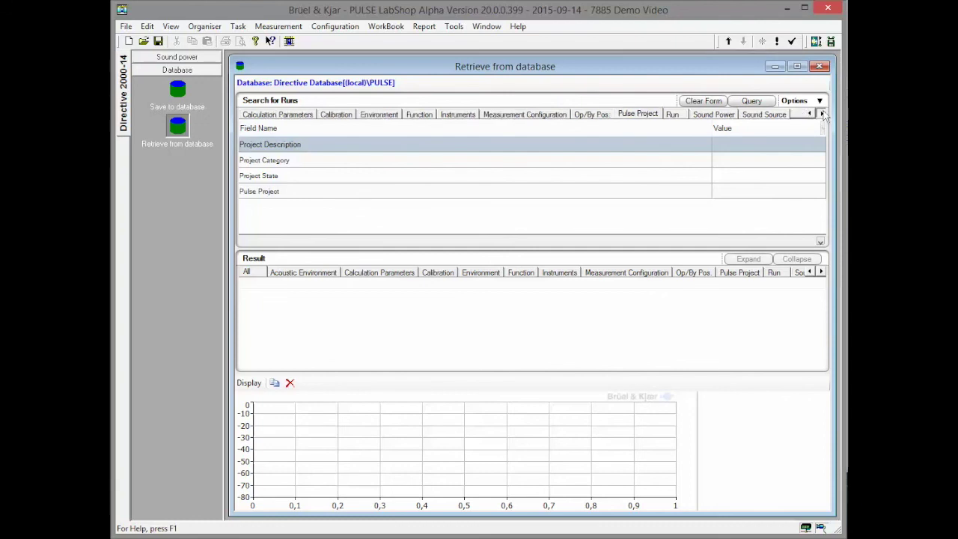